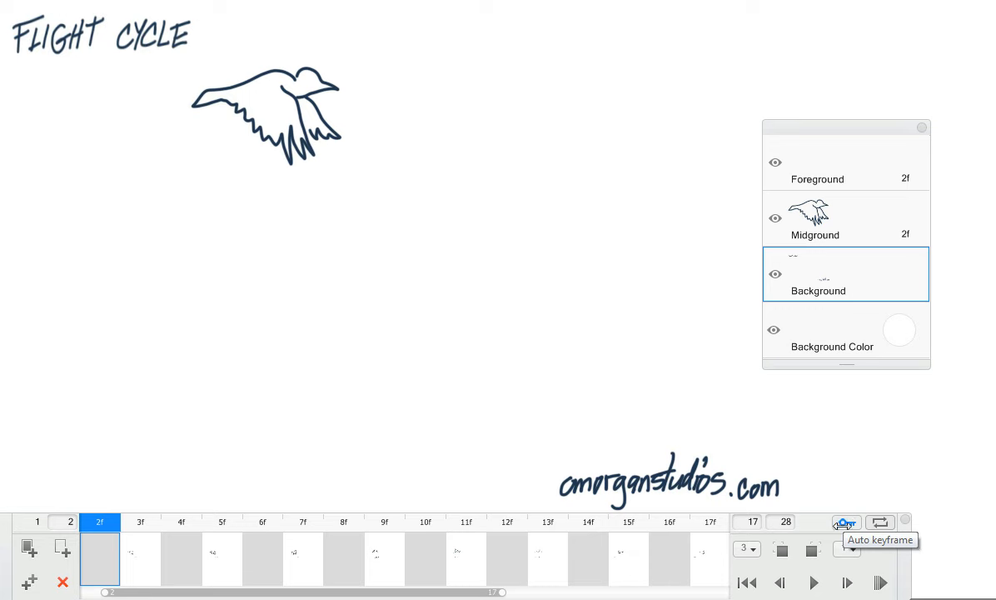
Reposition the flipbook timeline panel so that it floats fully inside the drawing window
click(844, 521)
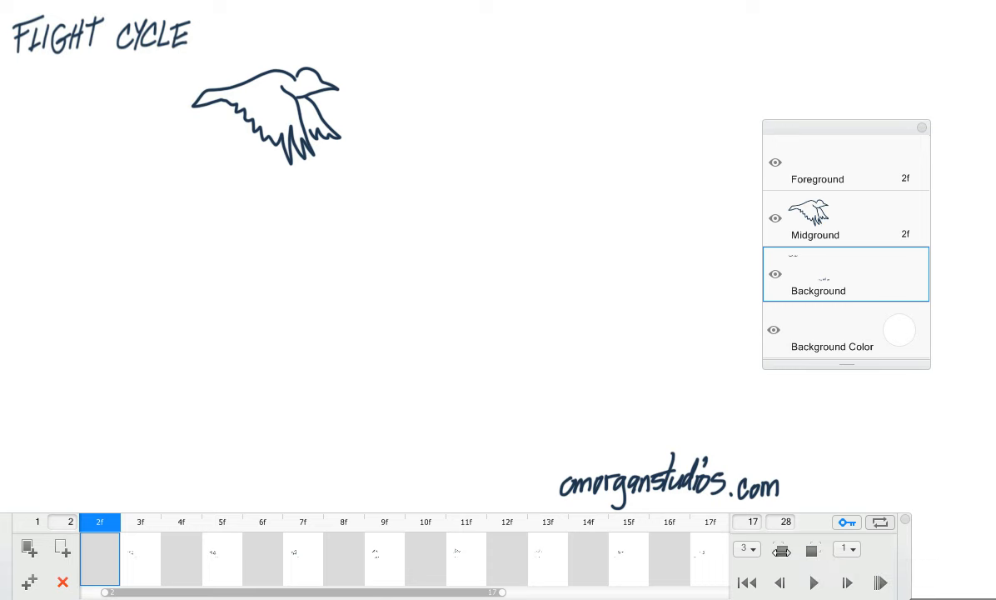
drag(781, 561, 864, 550)
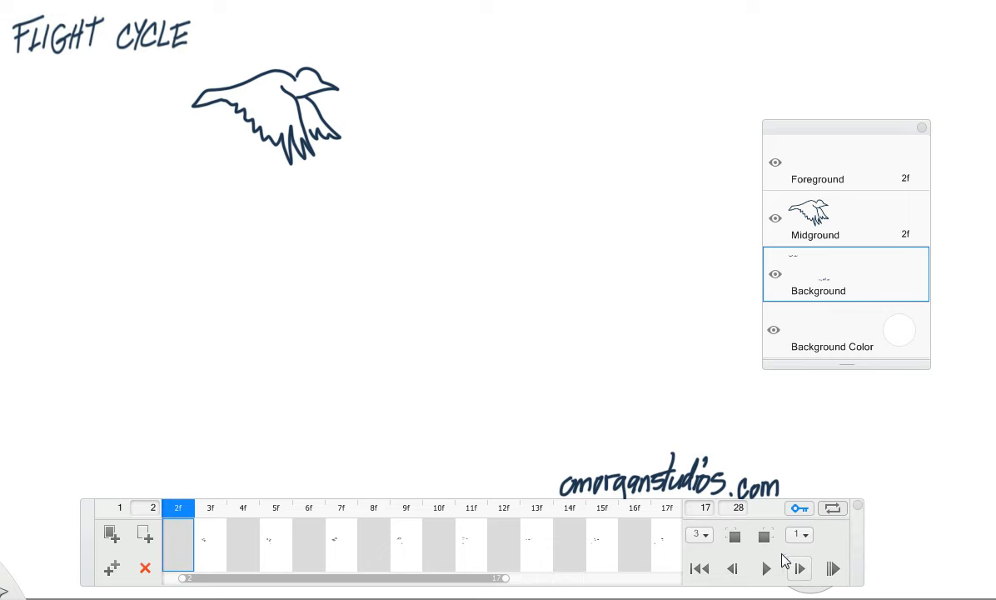
Toggle the ghosting of previous and following frames on and off to preview the neighbouring drawings
click(735, 538)
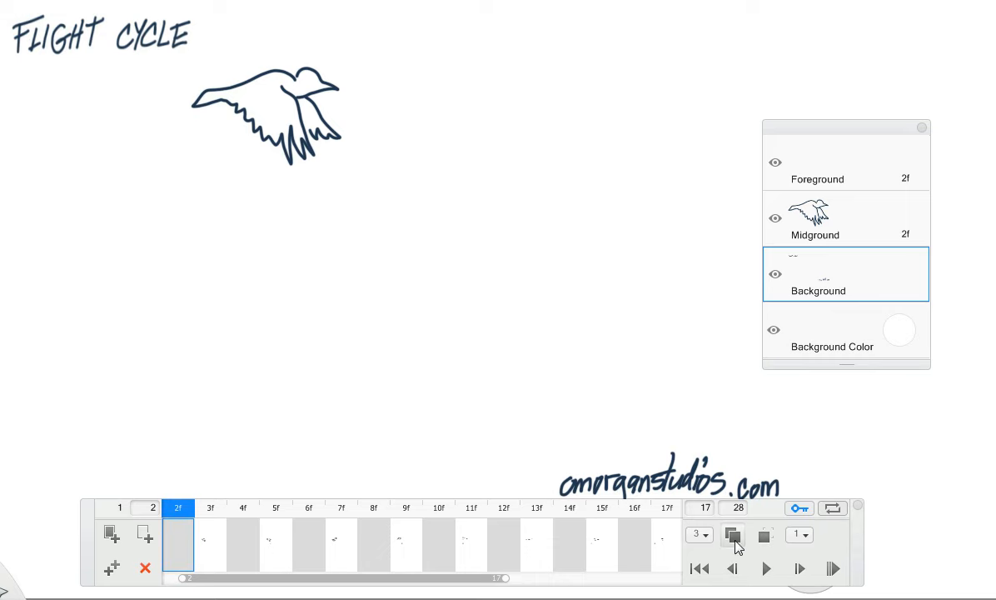
click(766, 538)
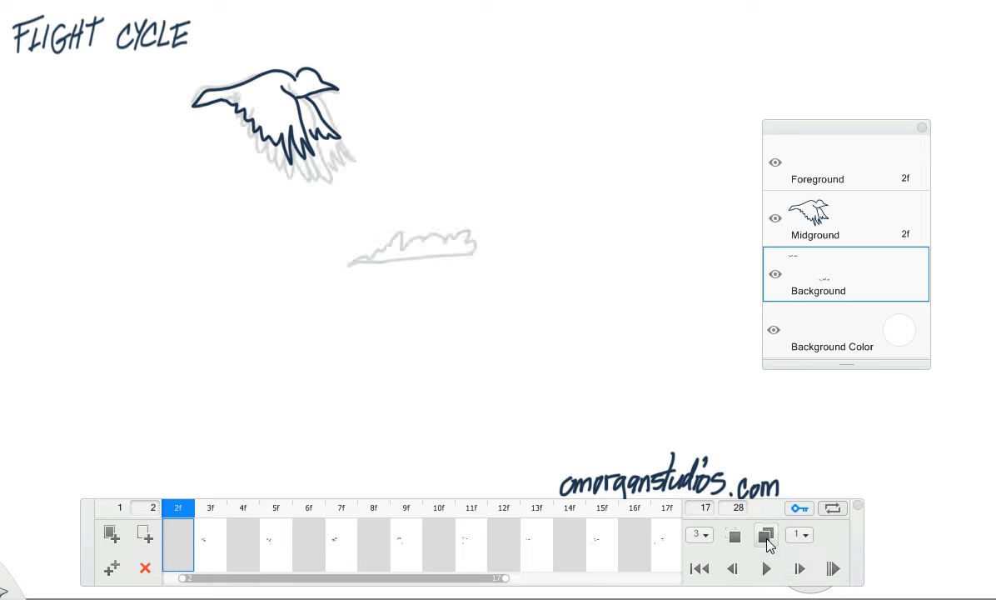
click(766, 538)
click(766, 538)
click(766, 538)
click(765, 538)
click(763, 539)
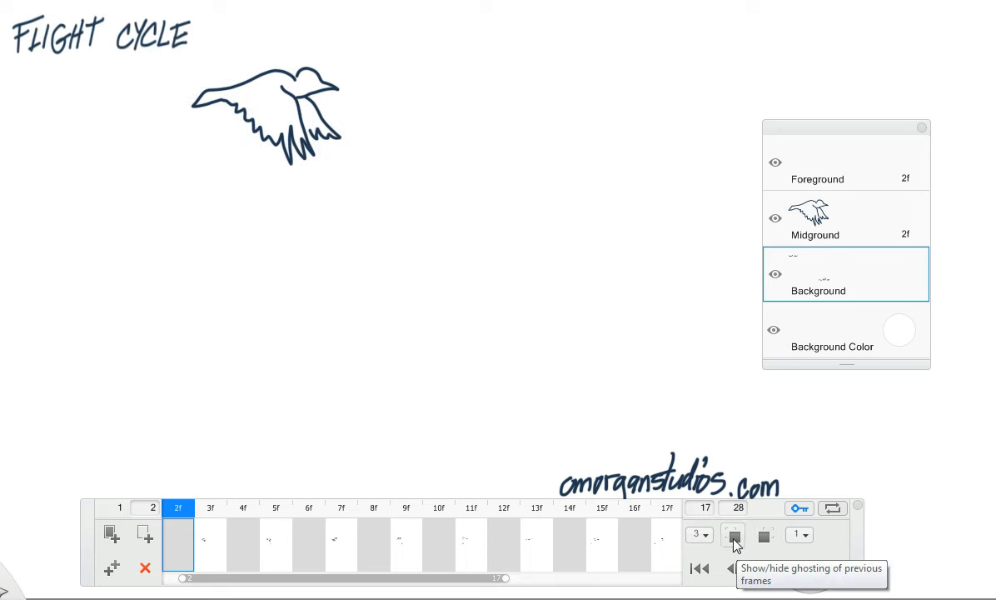
click(734, 538)
click(734, 538)
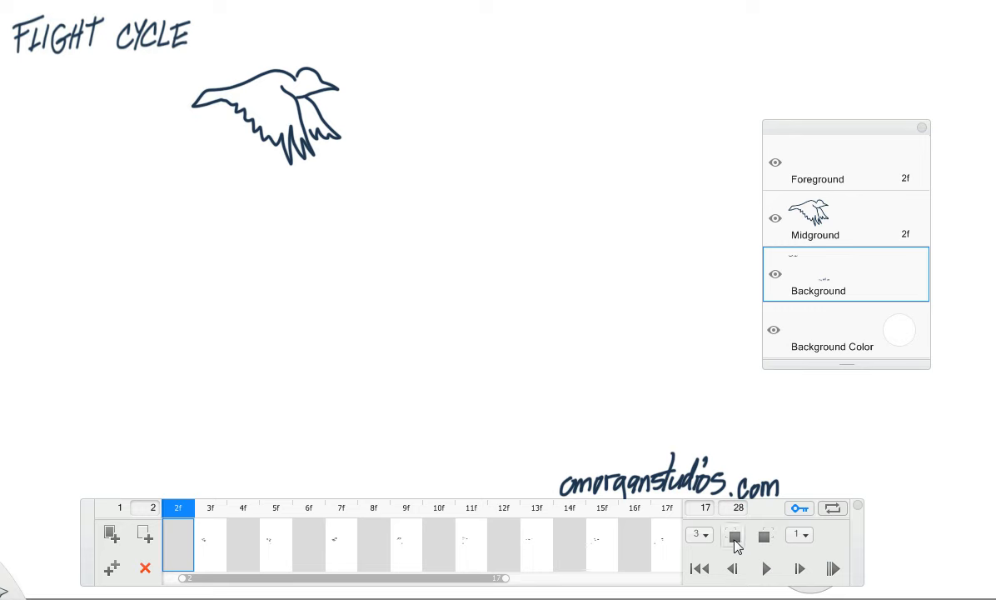
Play the flight cycle animation, stop it and return to the first frame
click(767, 568)
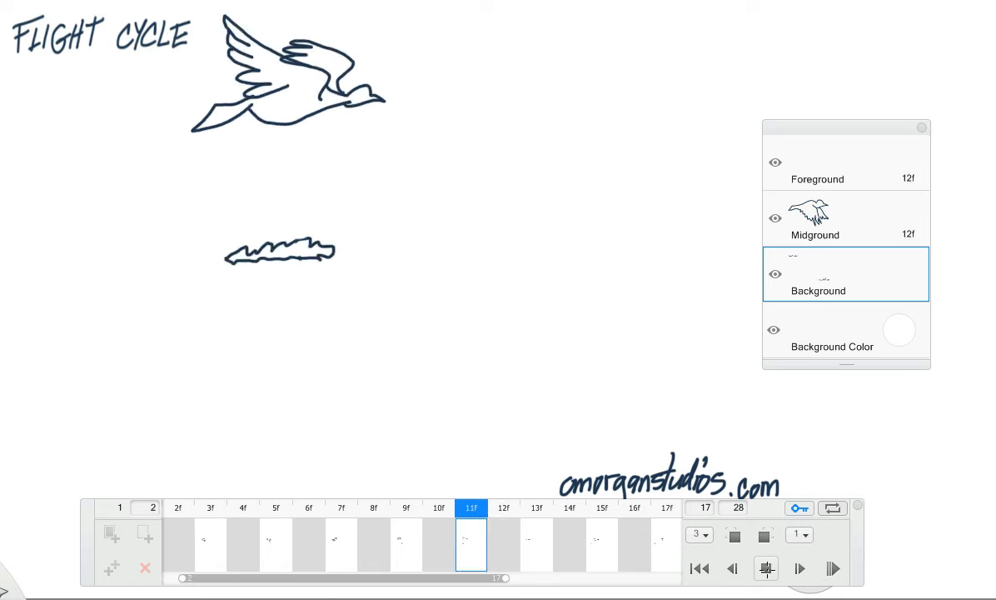
click(767, 569)
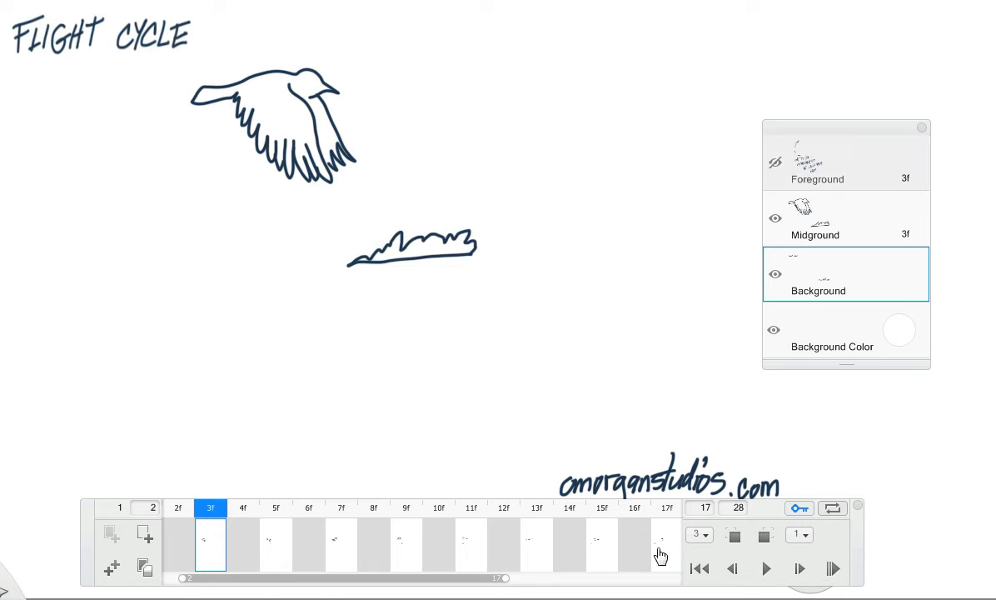
click(701, 577)
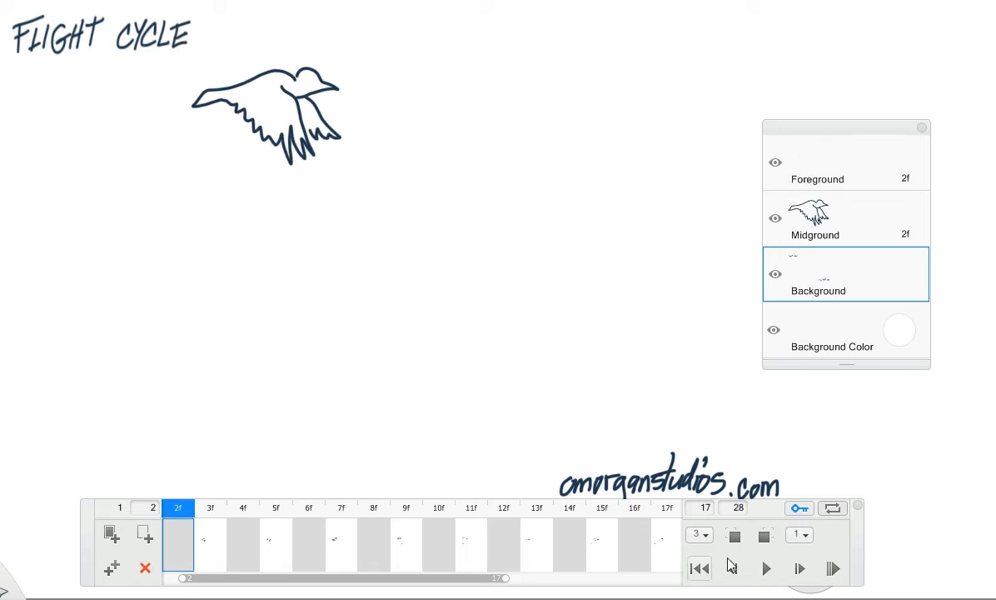
Advance to frame 3 and show the Foreground layer to read its annotation, hiding the layer again when done
click(798, 572)
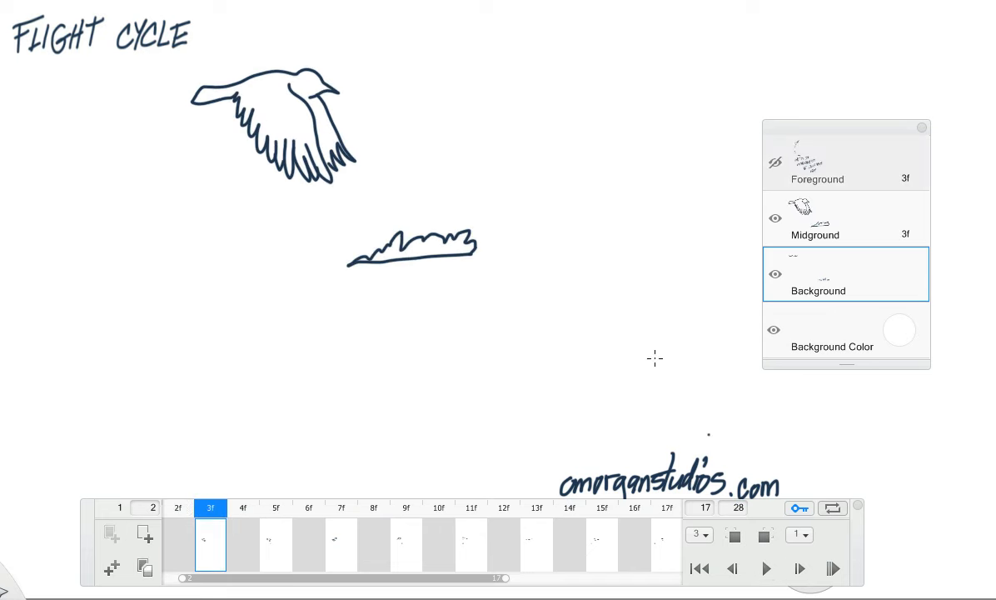
click(774, 165)
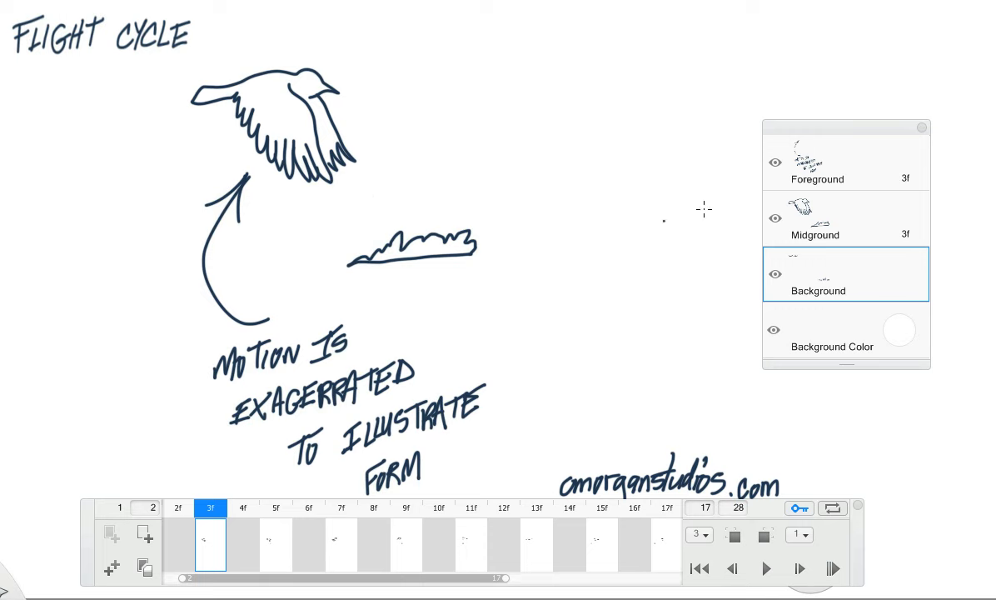
click(775, 162)
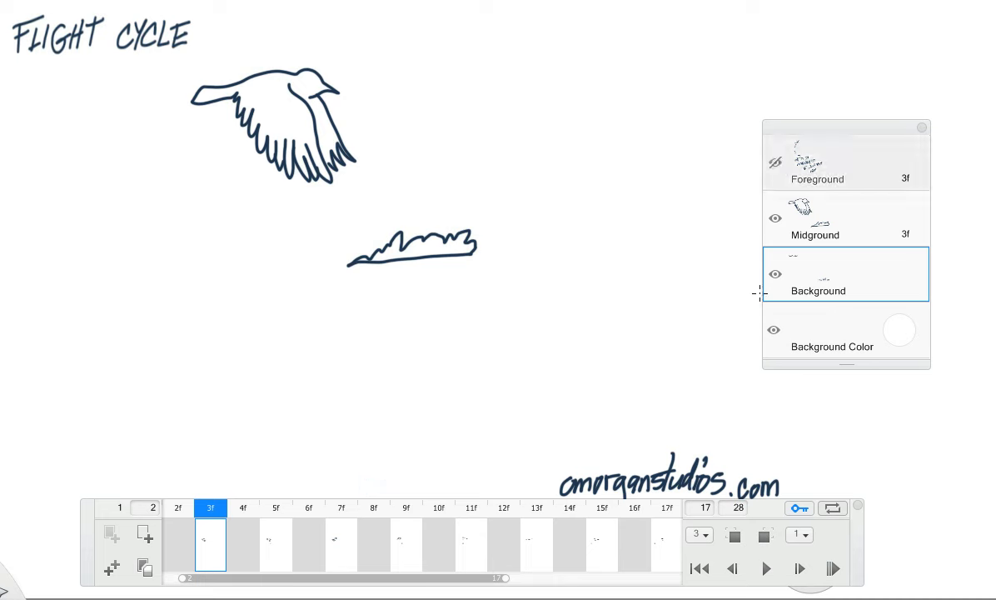
Review the Foreground annotation on frame 5, lowering the timeline panel to uncover its last lines, and hide the layer again
click(799, 568)
click(798, 569)
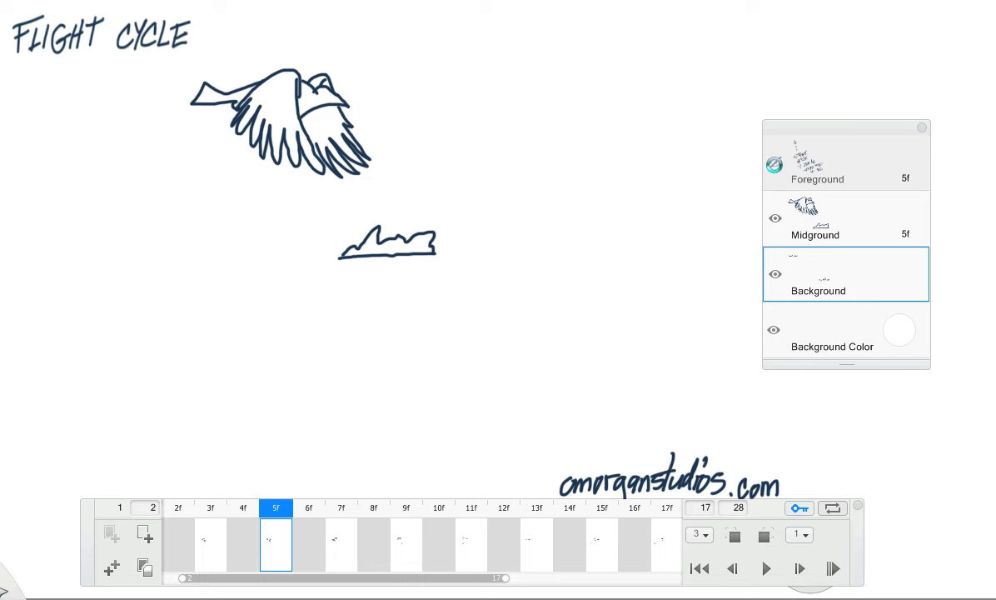
click(775, 162)
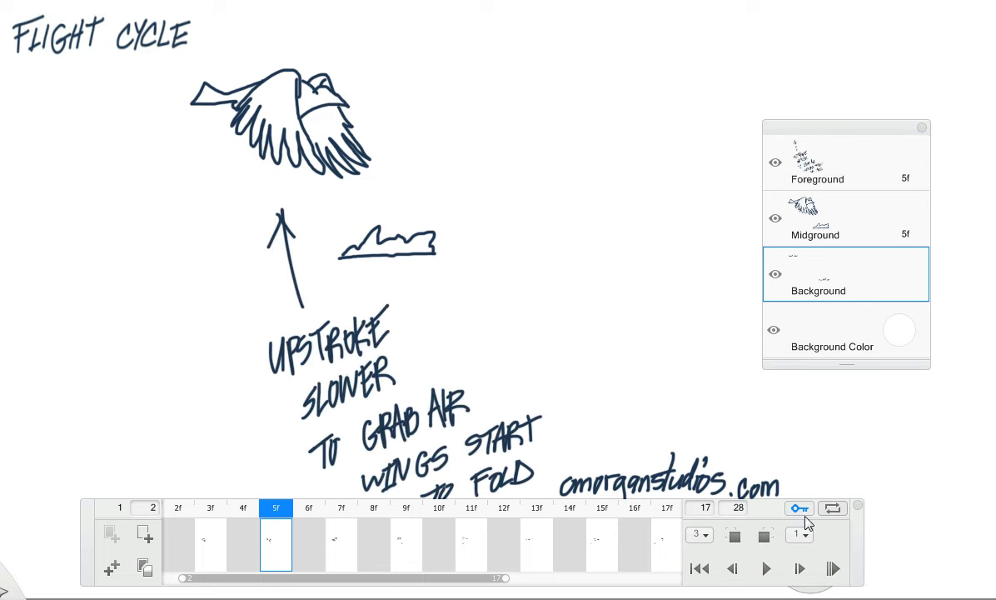
drag(856, 557, 849, 570)
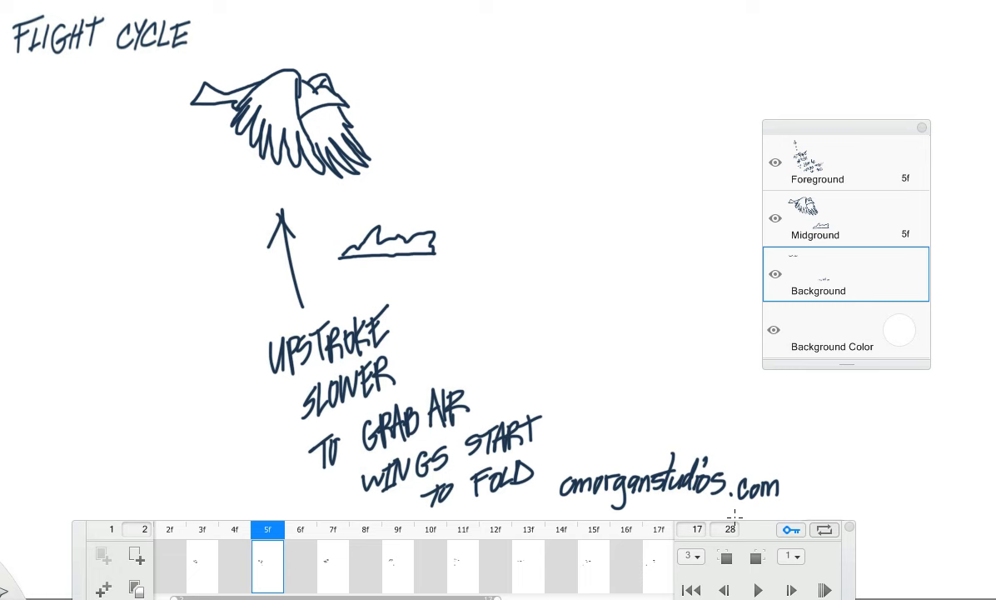
click(775, 162)
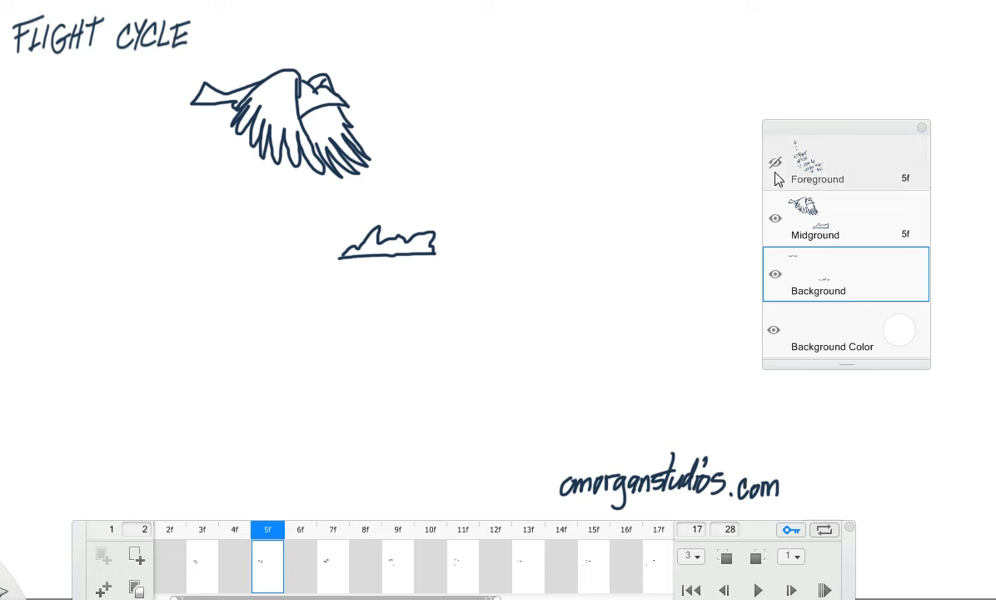
Advance to frame 7 and temporarily show the Foreground layer to read the note on the wing position
click(788, 590)
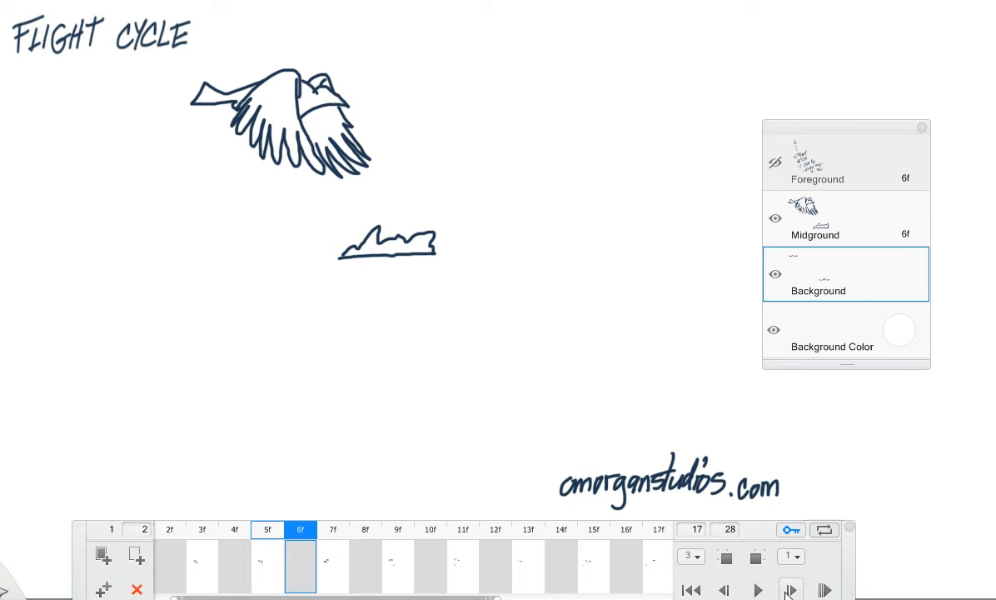
click(788, 589)
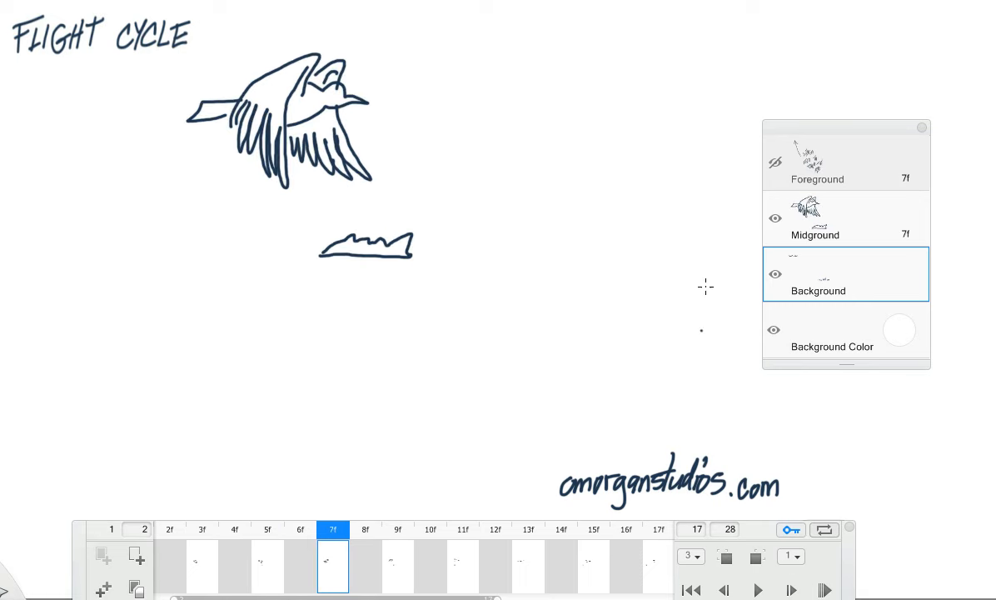
click(772, 164)
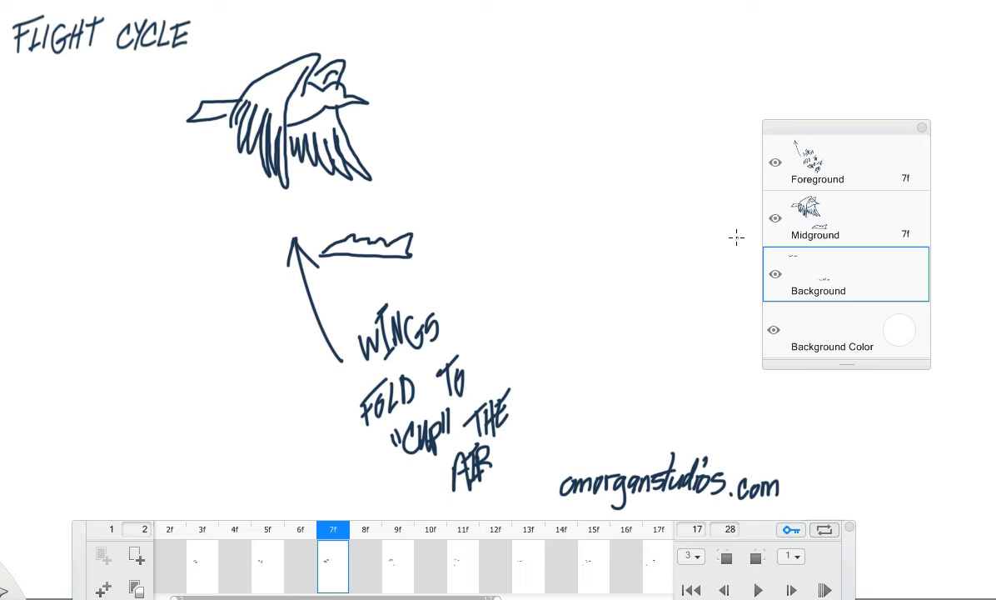
click(774, 163)
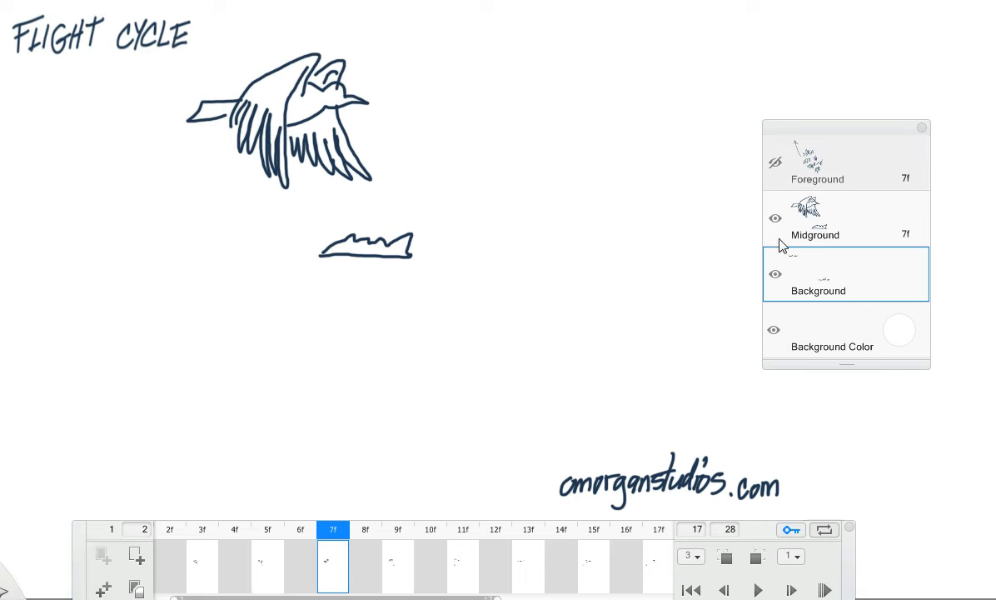
Step through frame 9 to frame 11 and temporarily show the Foreground layer to read the downstroke note
click(790, 590)
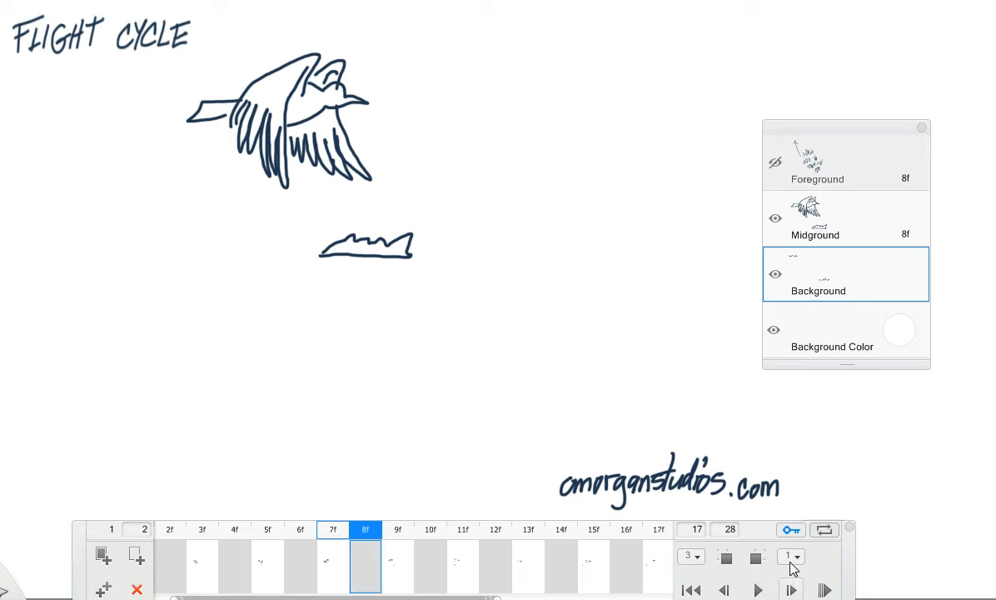
click(791, 590)
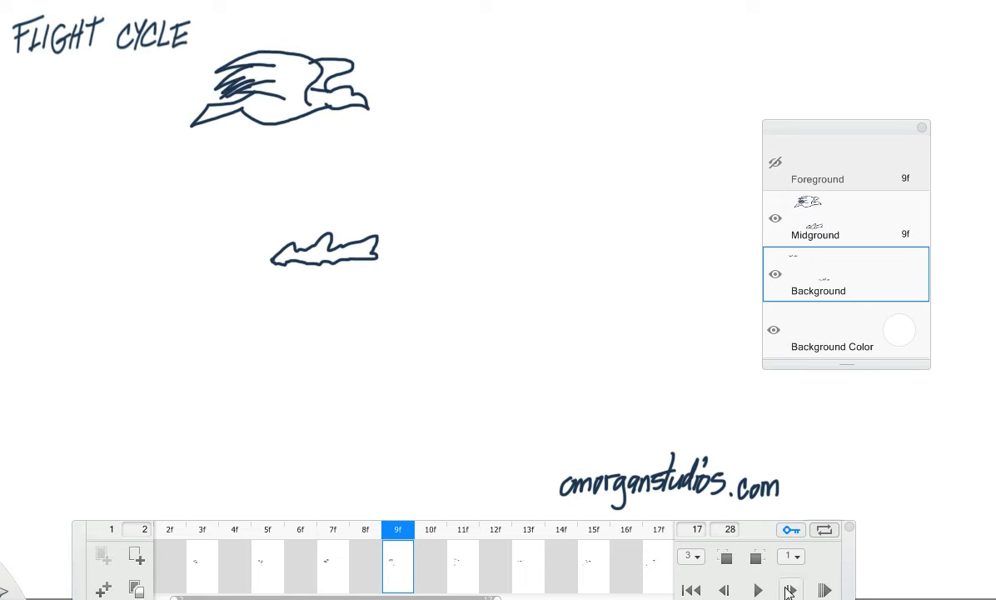
click(790, 590)
click(789, 590)
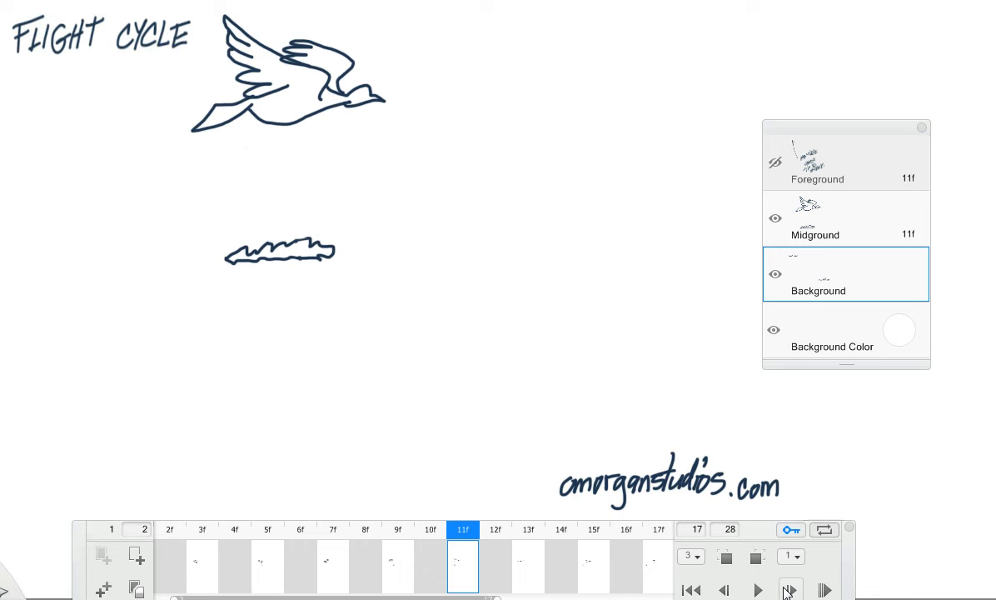
click(775, 163)
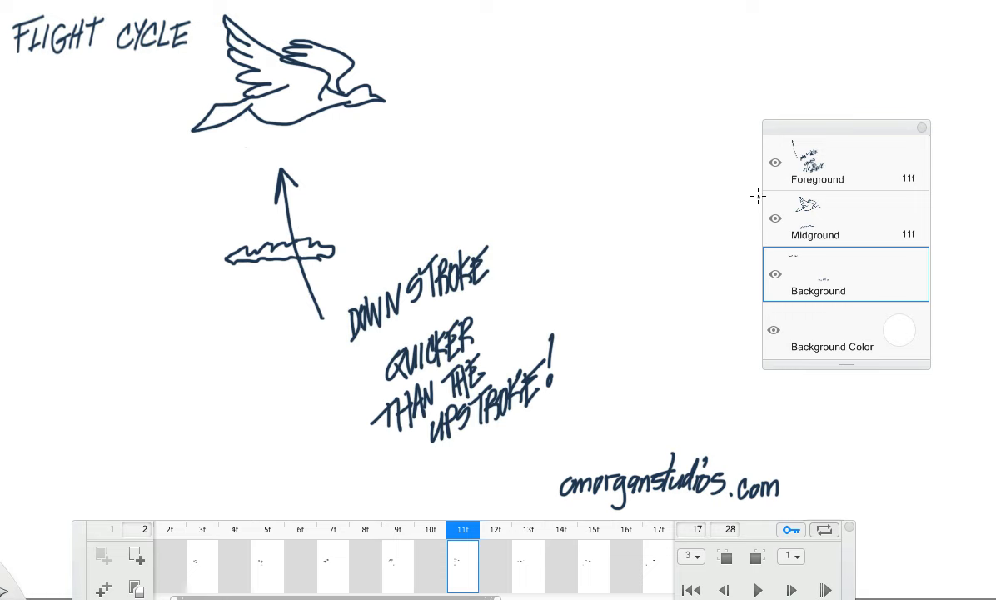
click(774, 162)
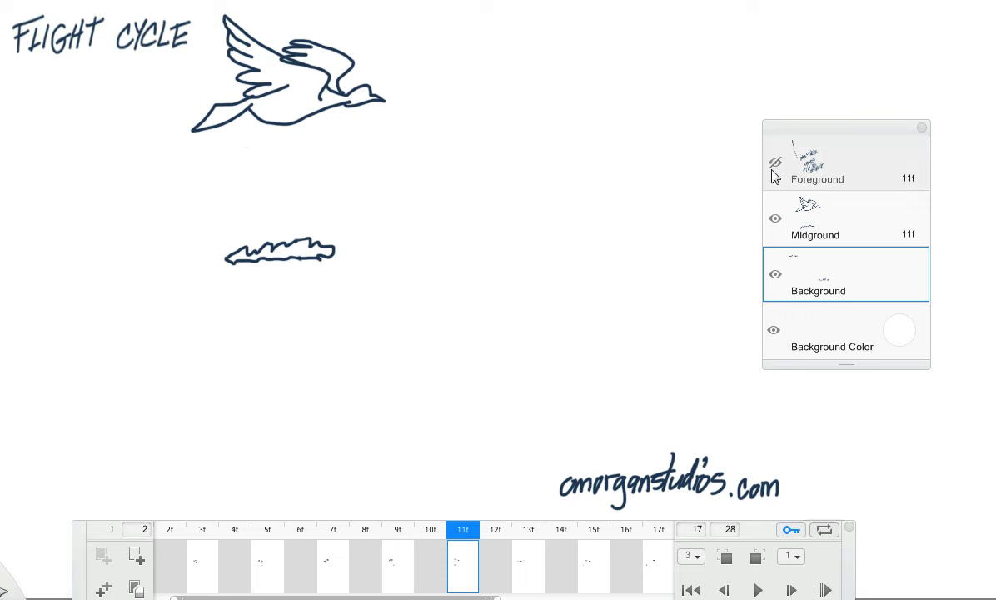
Step through frame 13 to frame 15 and temporarily show the Foreground layer to read the follow-through note
click(789, 590)
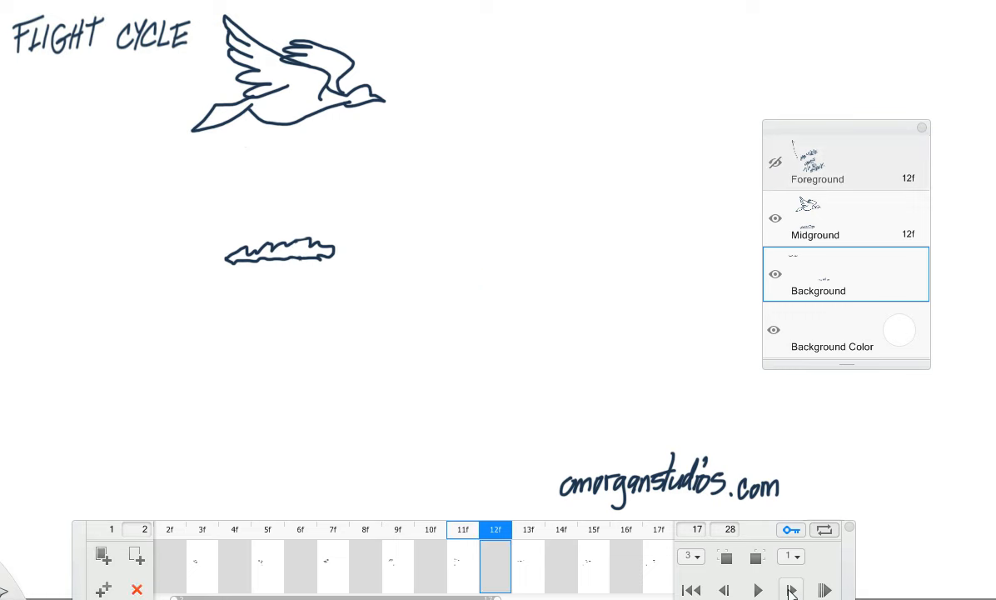
click(789, 590)
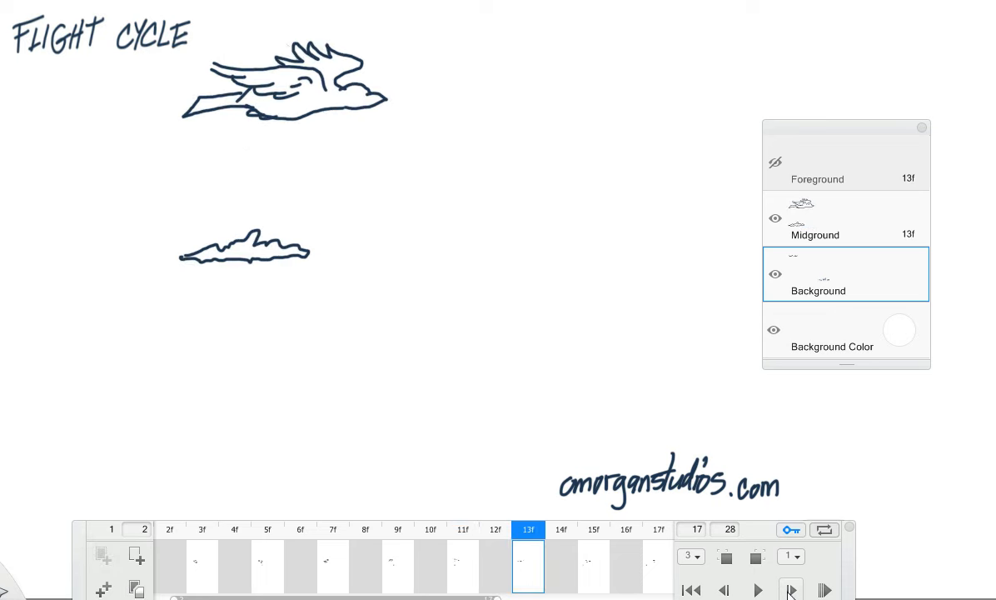
click(789, 590)
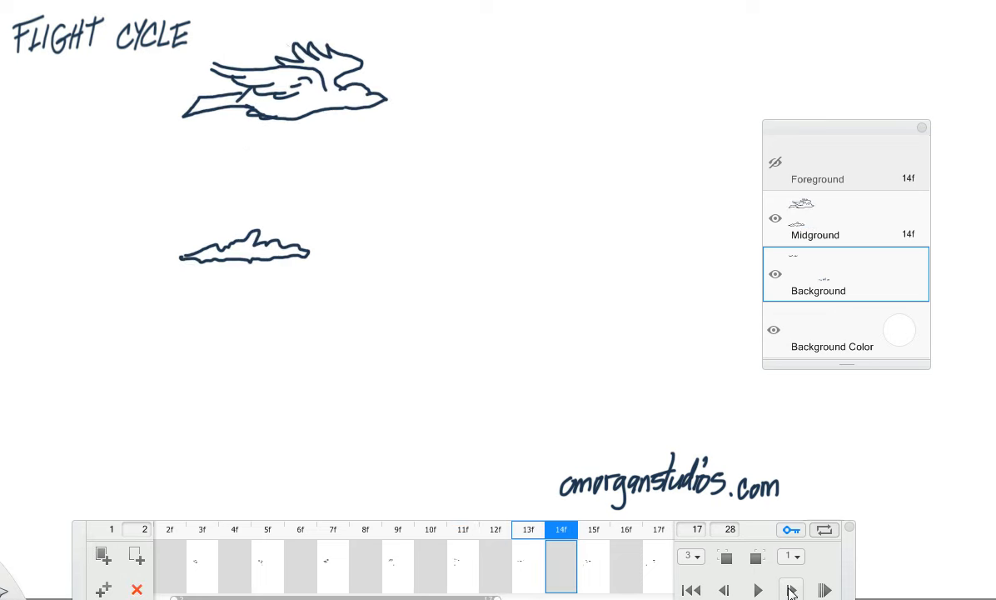
click(789, 590)
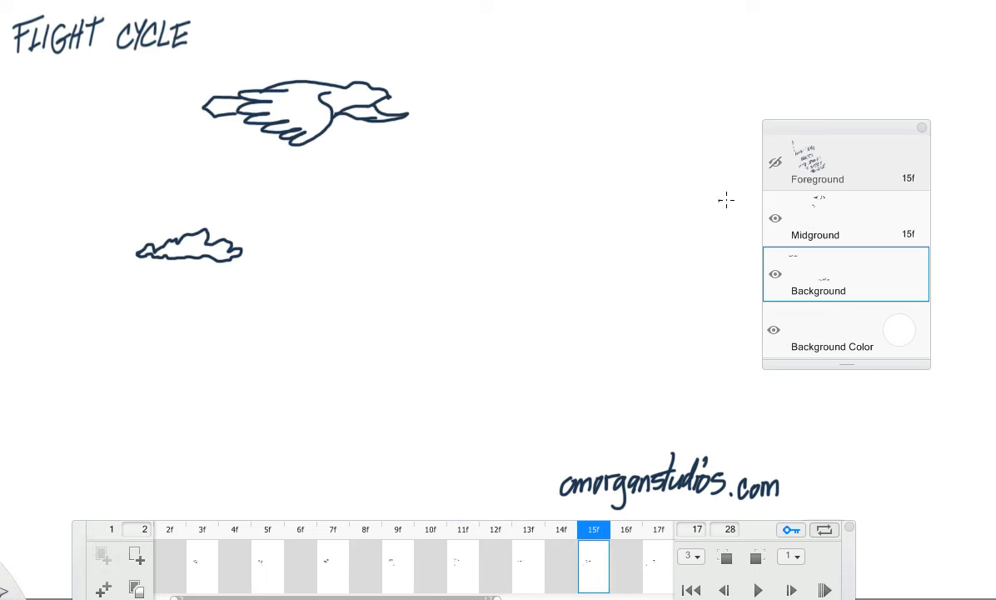
click(774, 163)
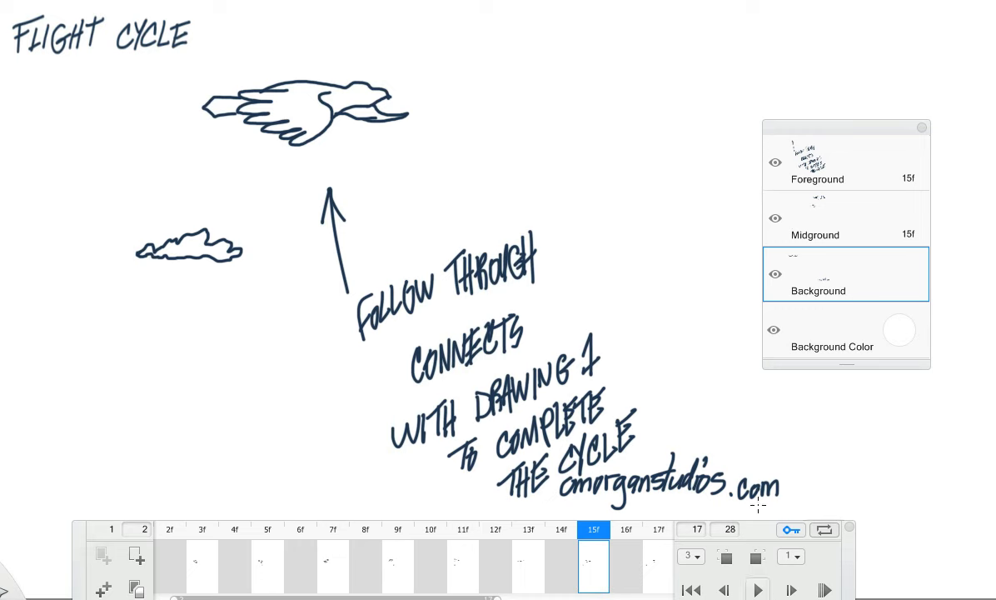
click(775, 163)
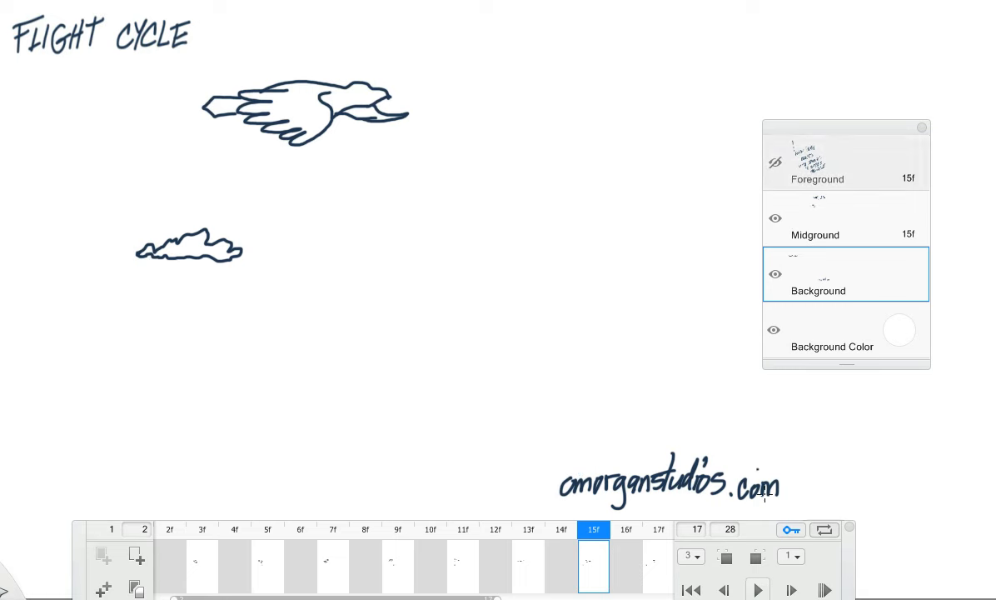
Advance to frame 17 and turn on the Foreground layer's visibility
click(790, 589)
click(789, 590)
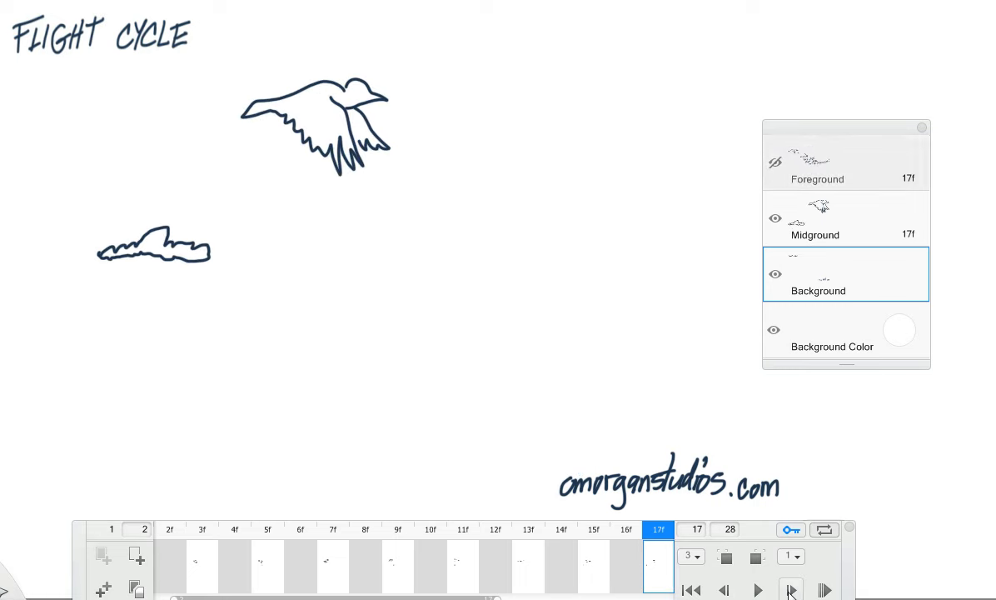
click(774, 164)
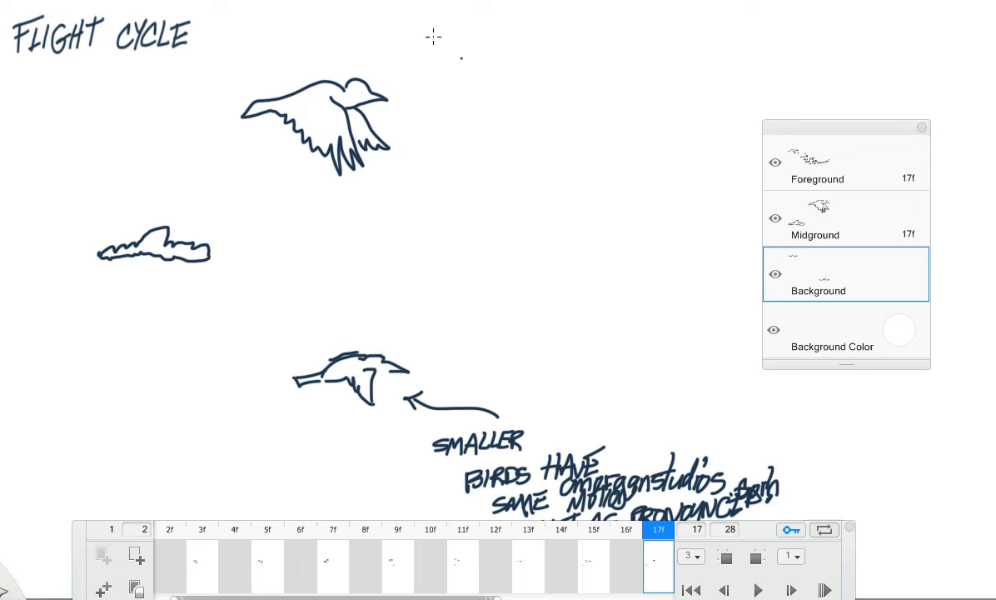
Lasso-select the handwritten website signature that overlaps the note about smaller birds on the Background layer
click(408, 1)
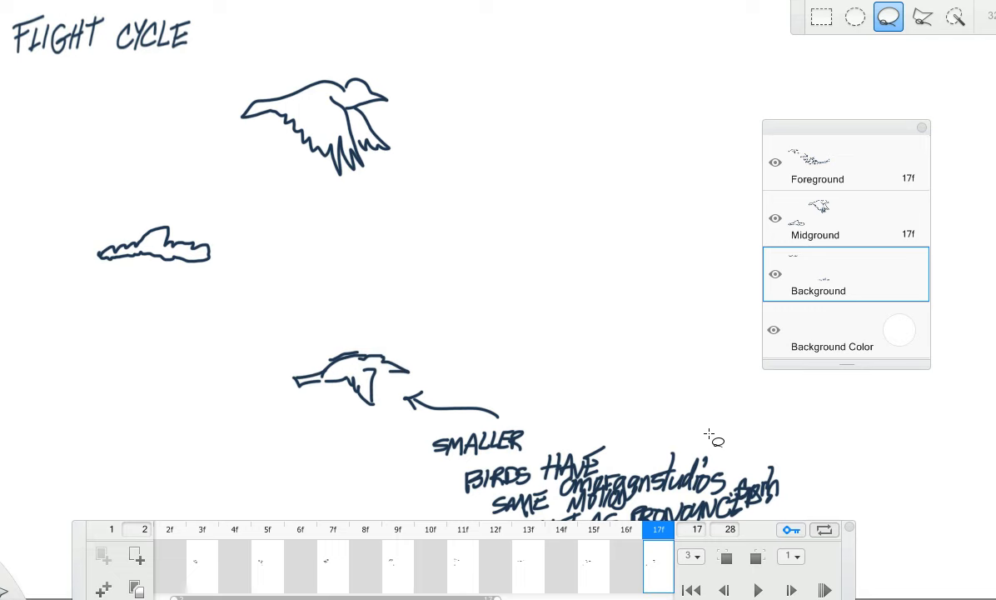
mouse_move(714, 438)
mouse_down()
mouse_move(583, 453)
mouse_move(599, 483)
mouse_move(728, 460)
mouse_move(788, 490)
mouse_move(666, 402)
mouse_move(674, 419)
mouse_up()
mouse_move(600, 512)
mouse_down()
mouse_move(816, 488)
mouse_move(764, 456)
mouse_up()
mouse_move(700, 520)
mouse_down()
mouse_move(841, 493)
mouse_move(830, 497)
mouse_up()
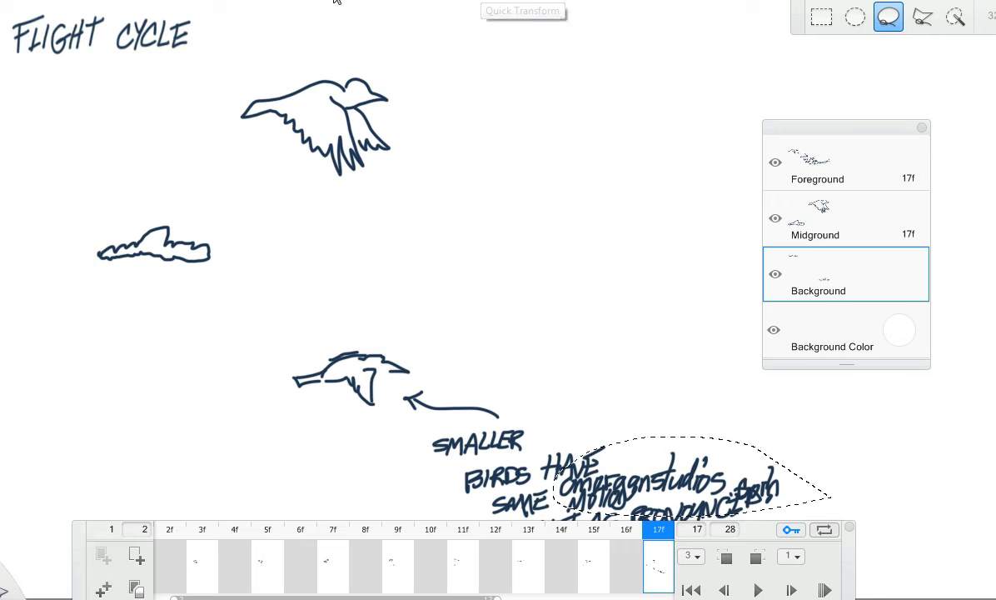
Move the selected website signature up and to the right, clear of the smaller-birds note, using Quick Transform
drag(277, 1, 245, 60)
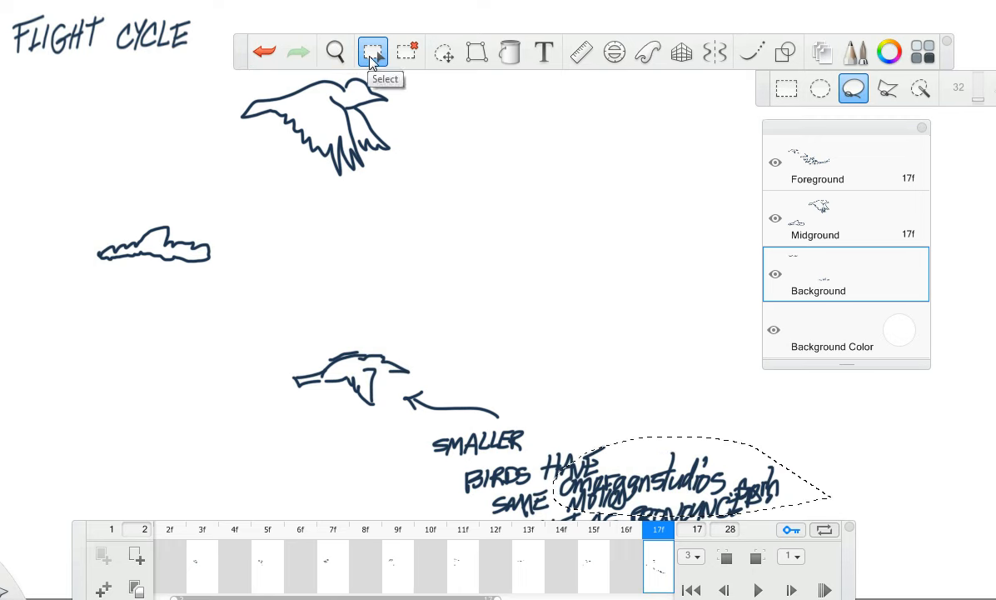
click(444, 56)
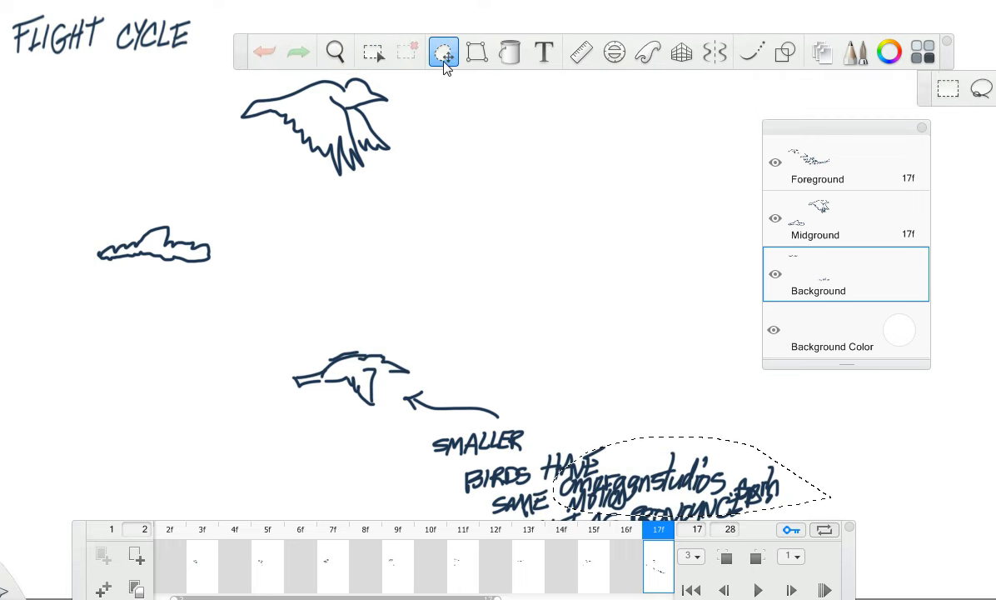
drag(631, 366, 659, 327)
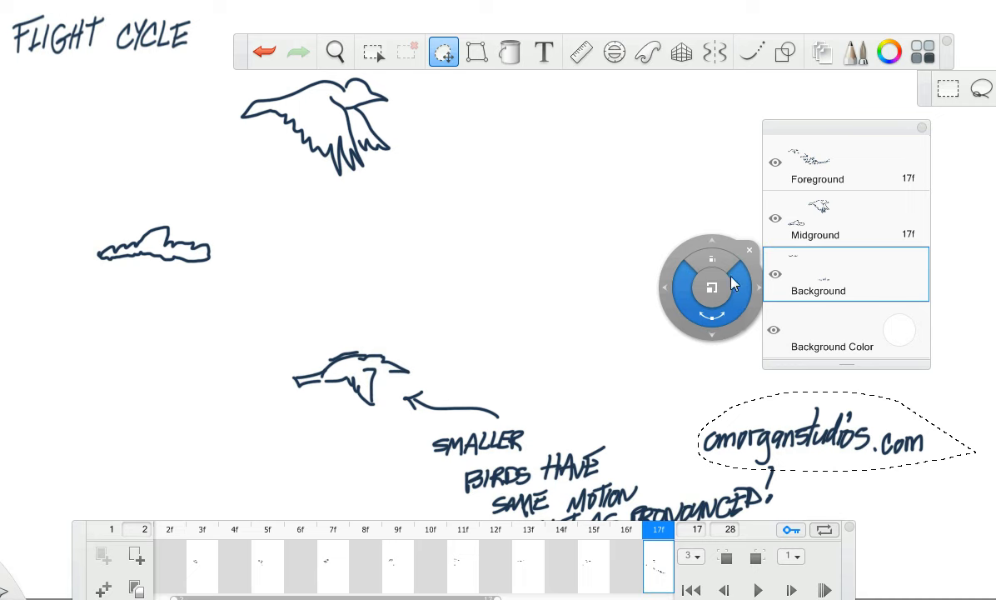
click(745, 248)
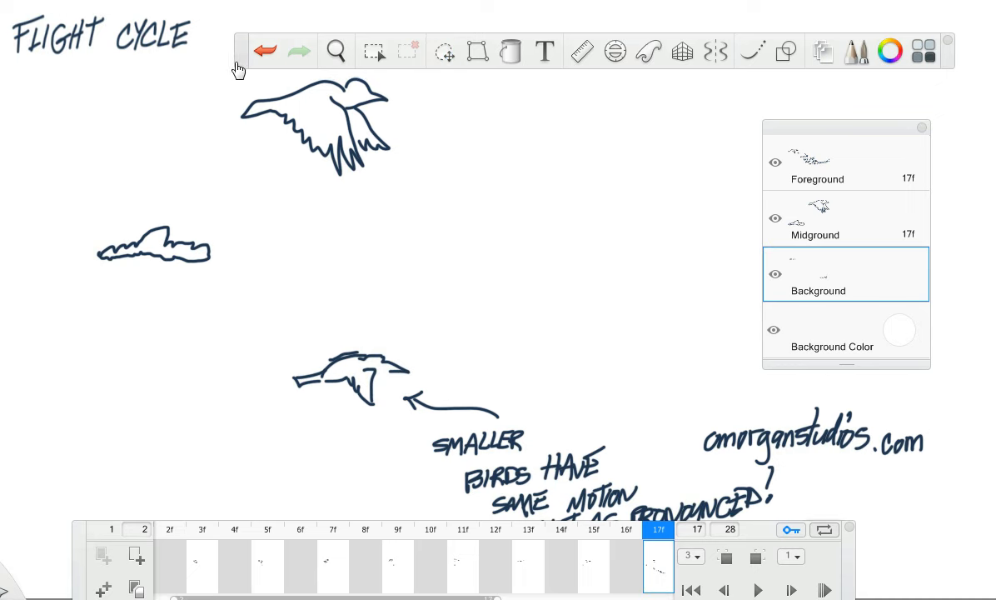
Clear the toolbar and timeline away from the drawing to read the full note on smaller birds
drag(238, 70, 235, 1)
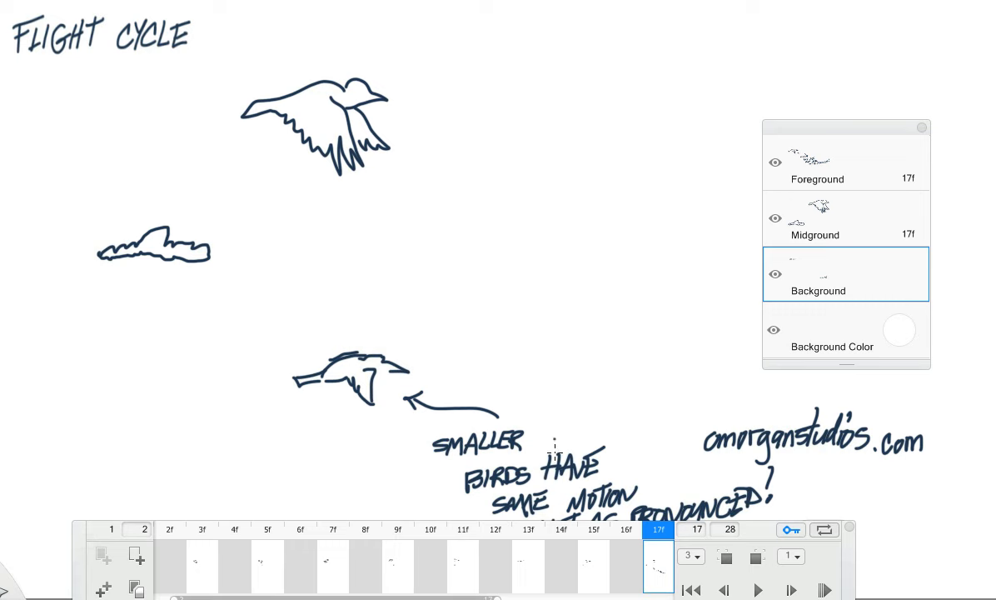
mouse_move(844, 567)
mouse_down()
mouse_move(851, 587)
mouse_move(836, 586)
mouse_up()
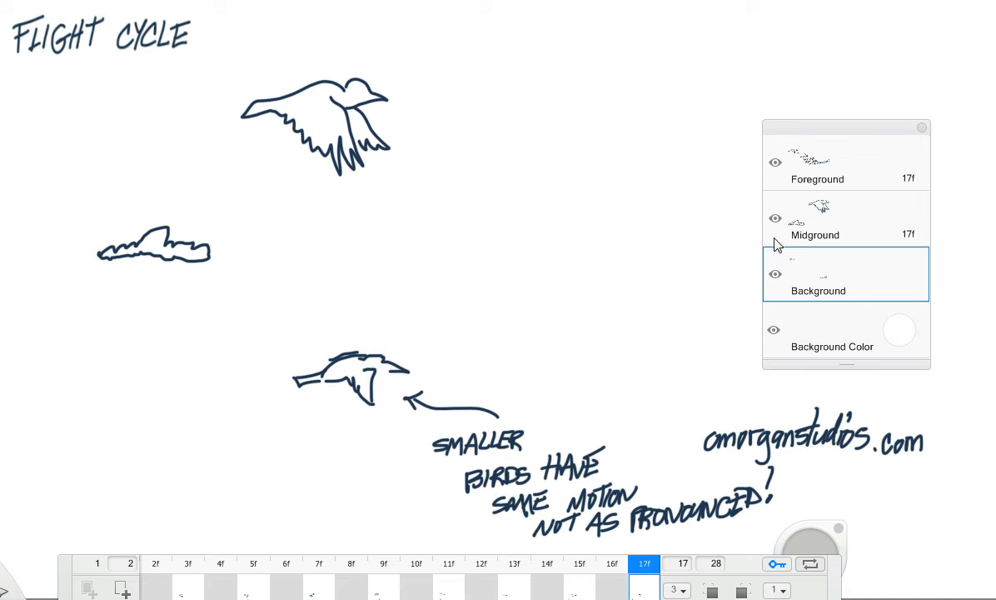
Hide the Foreground layer's notes and play the bird flight cycle animation with the timeline fully in view
click(775, 163)
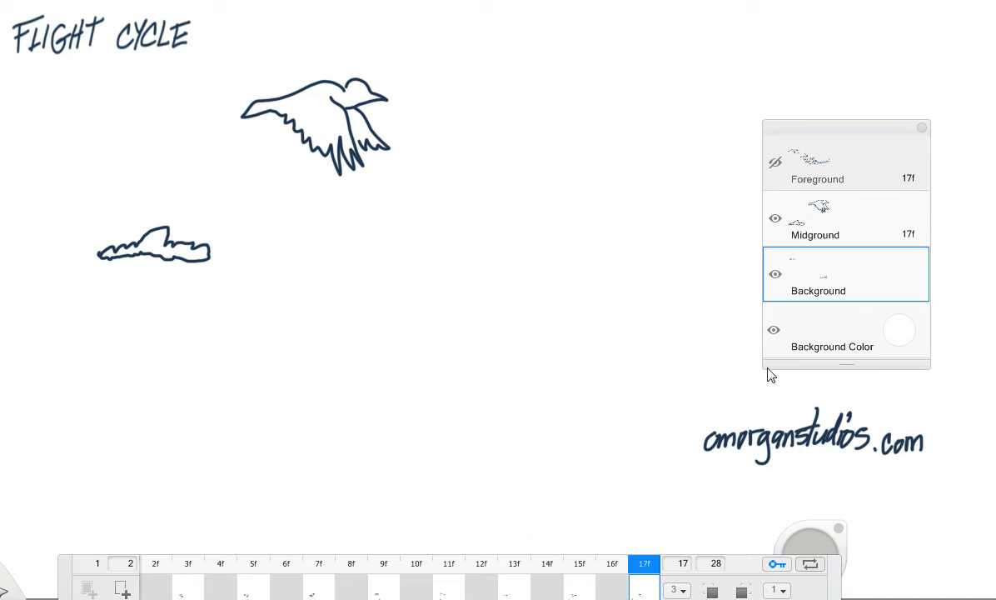
drag(836, 584, 841, 539)
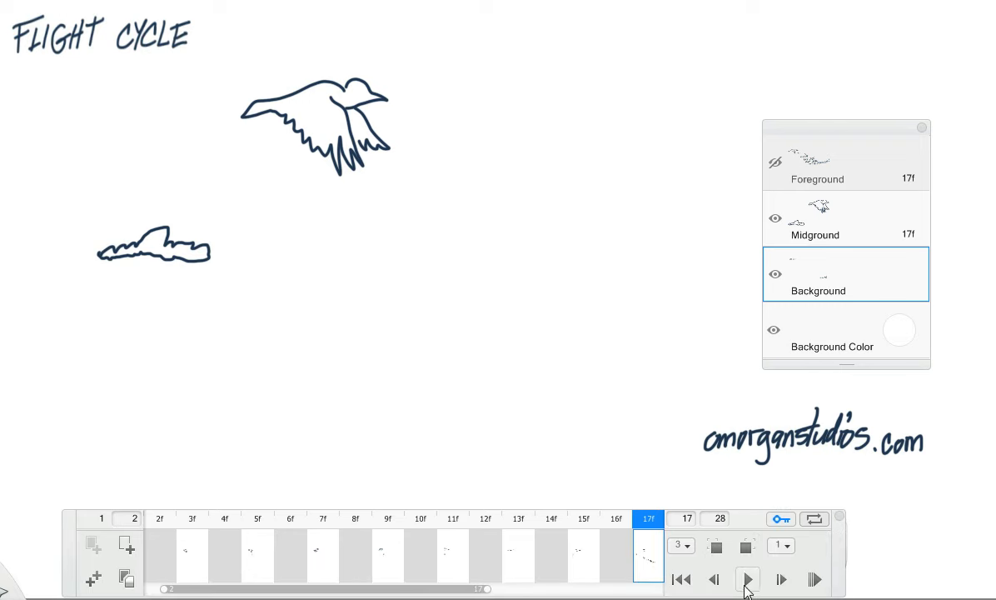
click(747, 580)
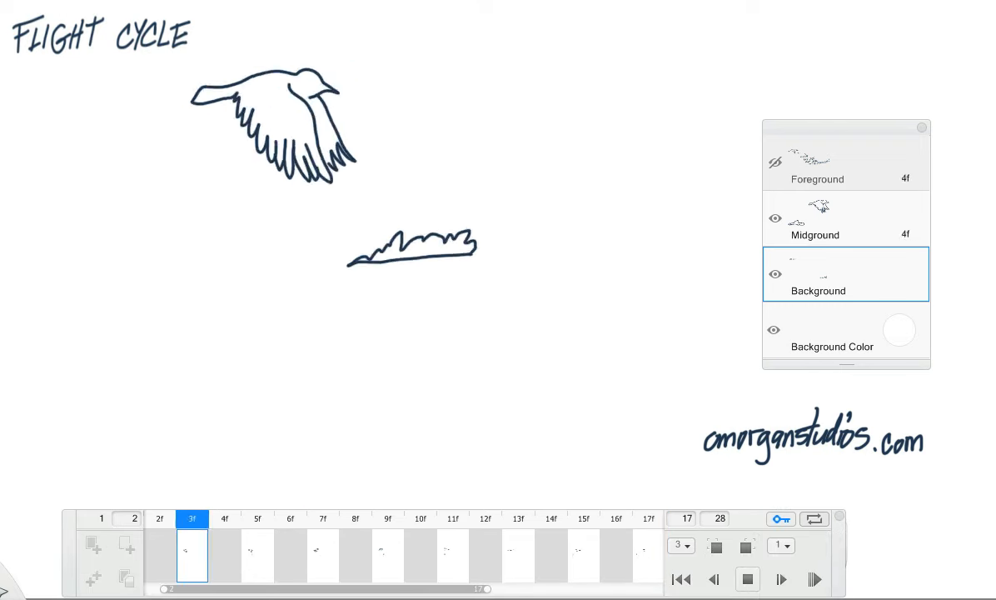